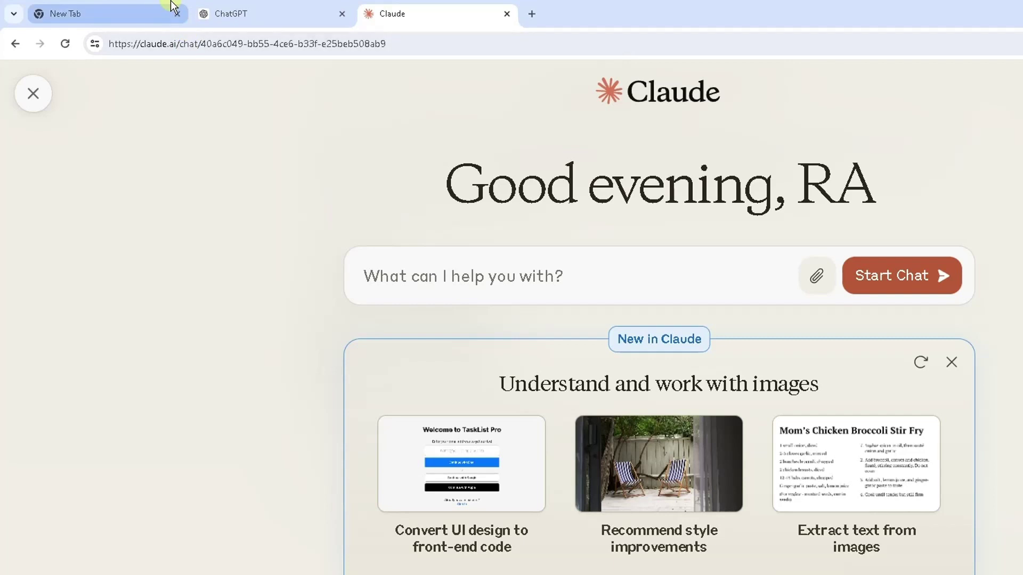
Step: Look over the ChatGPT and Claude pages and view the fact file image in Photos
{"action": "left_click", "coordinate": [206, 11]}
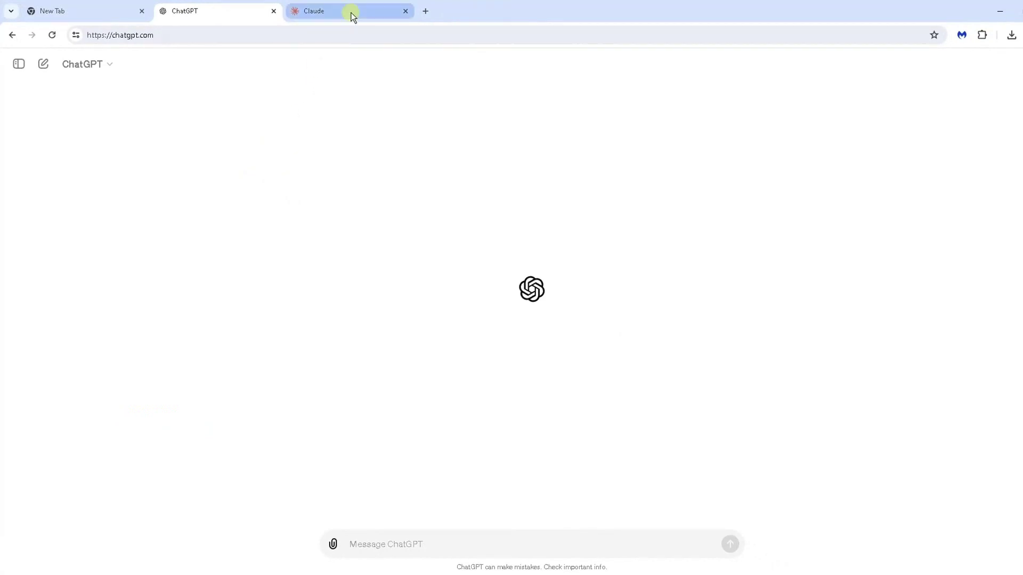
{"action": "left_click", "coordinate": [351, 11]}
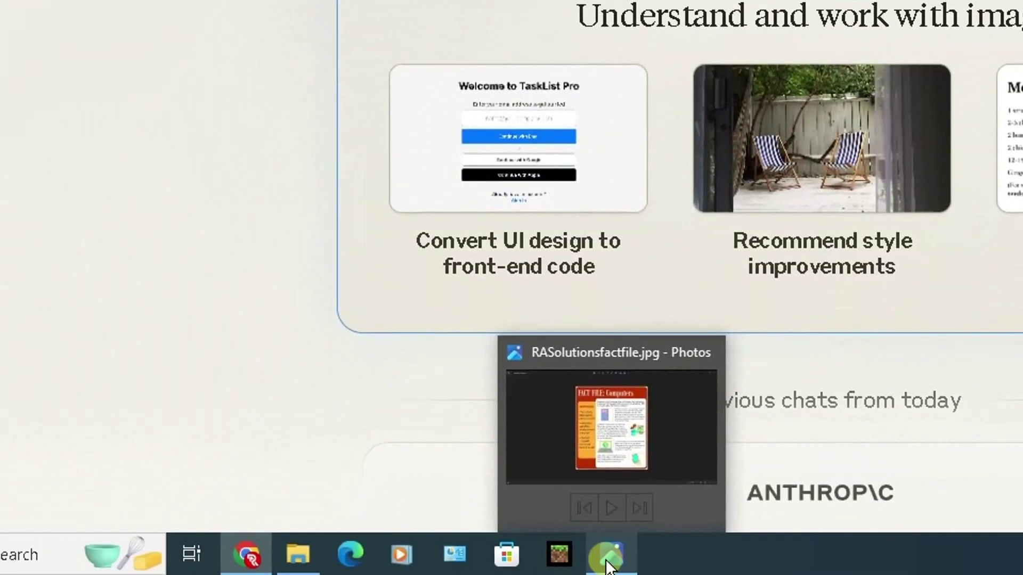
{"action": "left_click", "coordinate": [607, 562]}
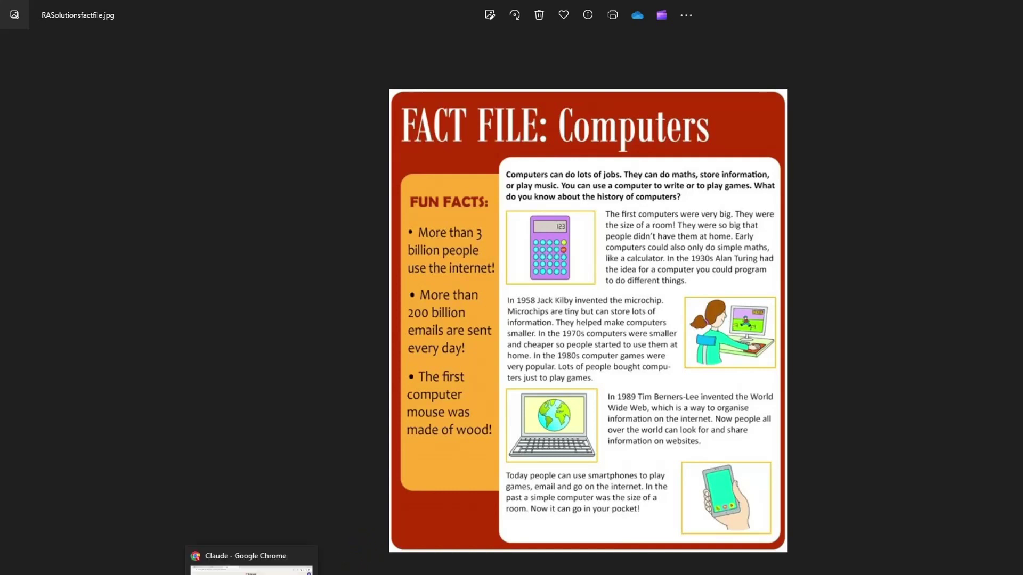
Step: Upload RASolutionsfactfile.jpg from the Desktop into a new Claude message
{"action": "left_click", "coordinate": [252, 567]}
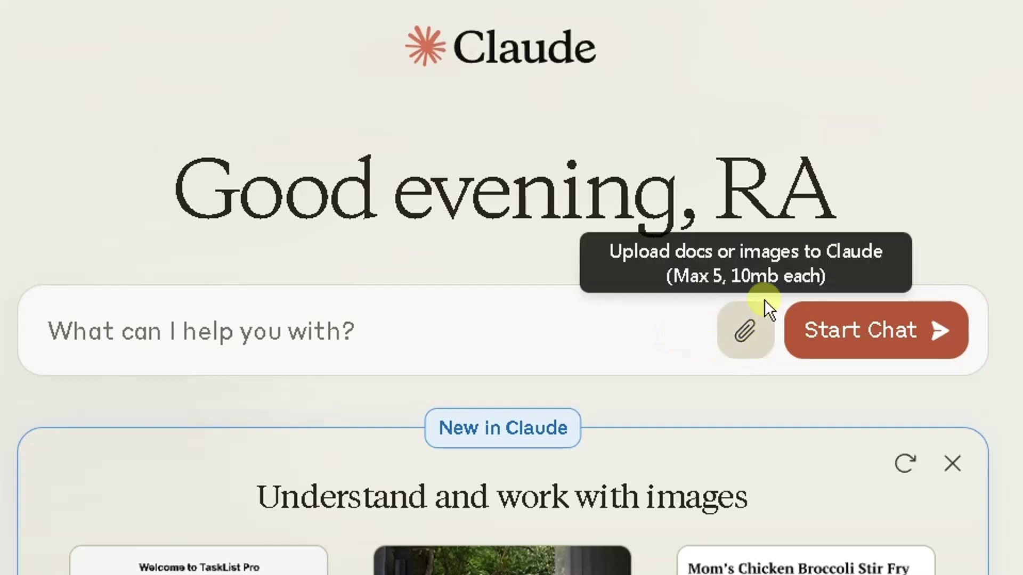
{"action": "left_click", "coordinate": [744, 346]}
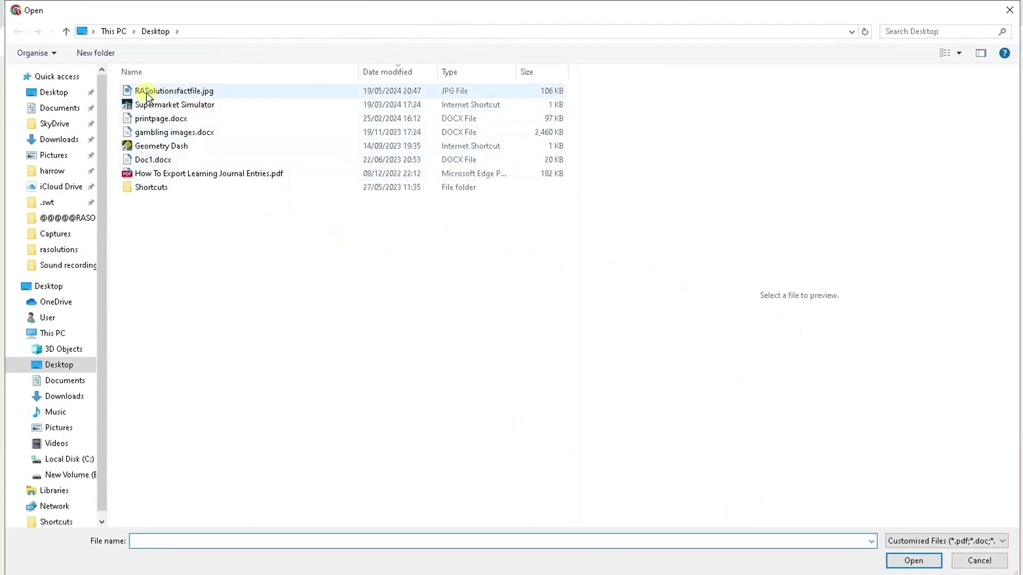
{"action": "left_click", "coordinate": [187, 94]}
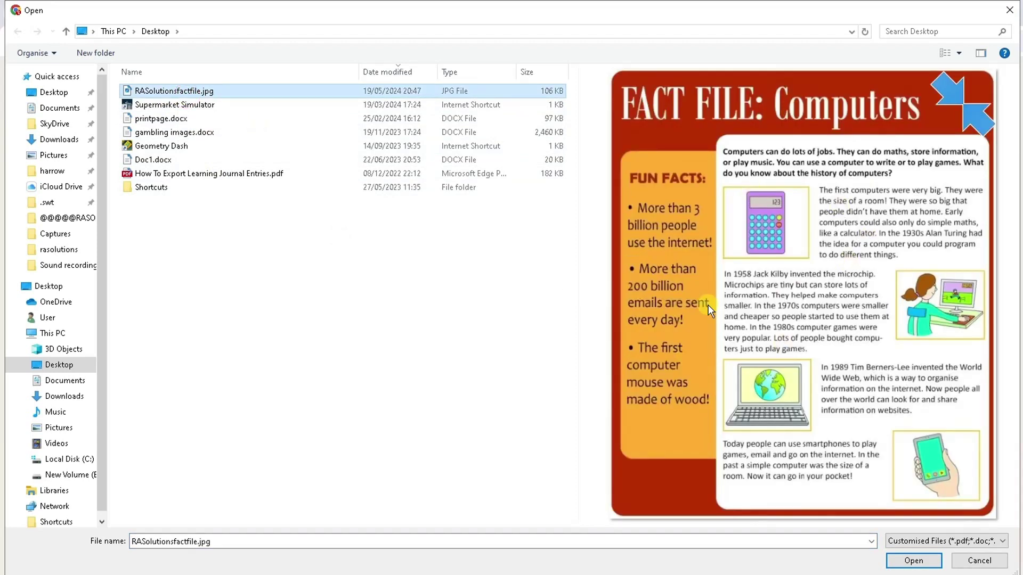
{"action": "left_click", "coordinate": [900, 563]}
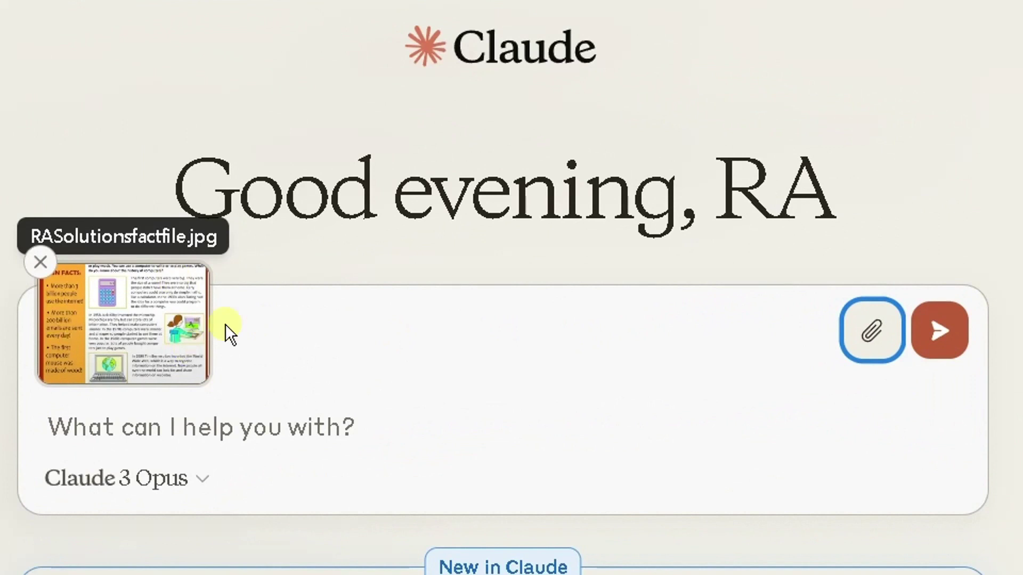
Step: Write the prompt 'Extract the text from the attached image, structure it into specific sections'
{"action": "left_click", "coordinate": [100, 425]}
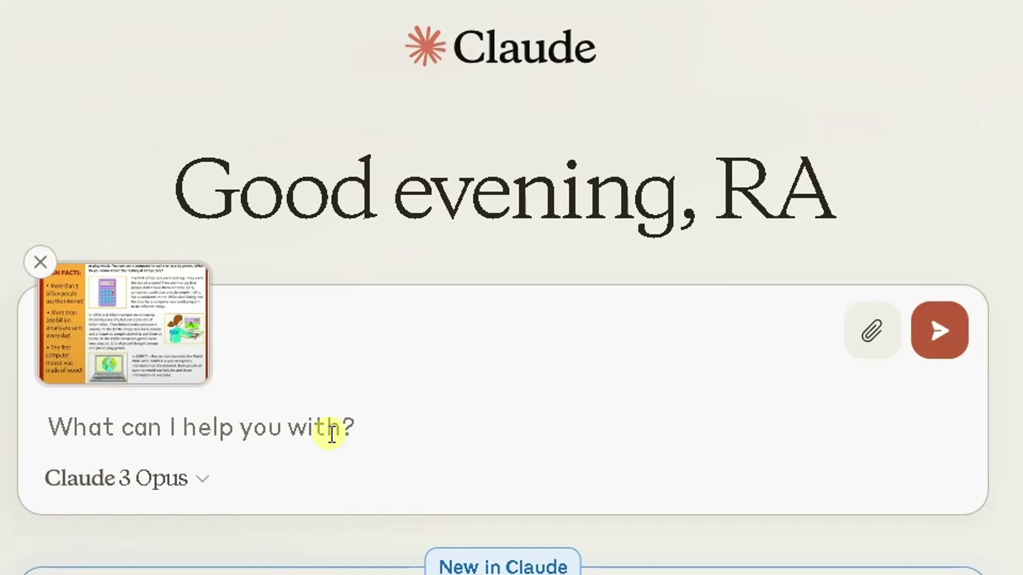
{"action": "type", "text": "E"}
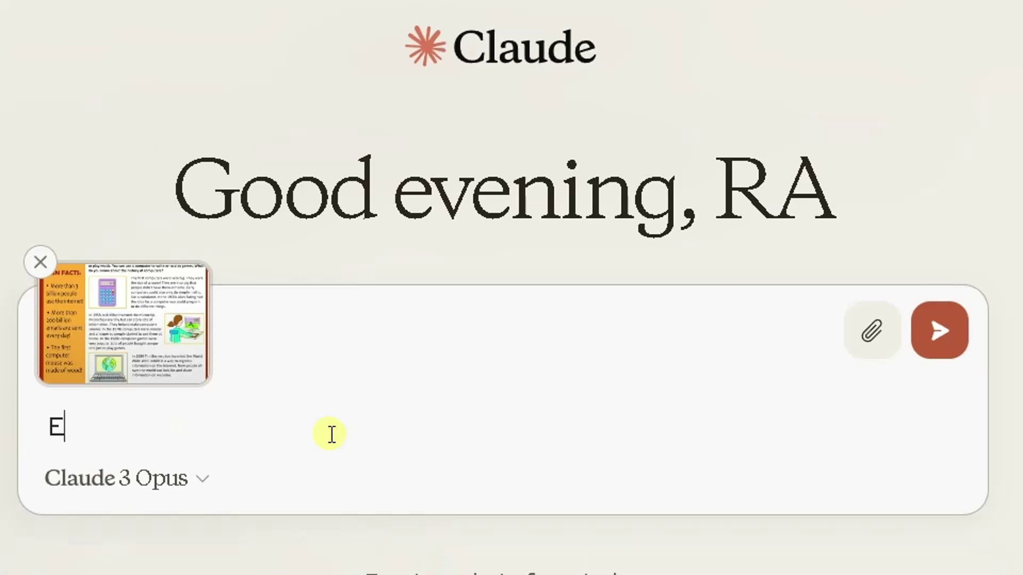
{"action": "type", "text": "xtract the text "}
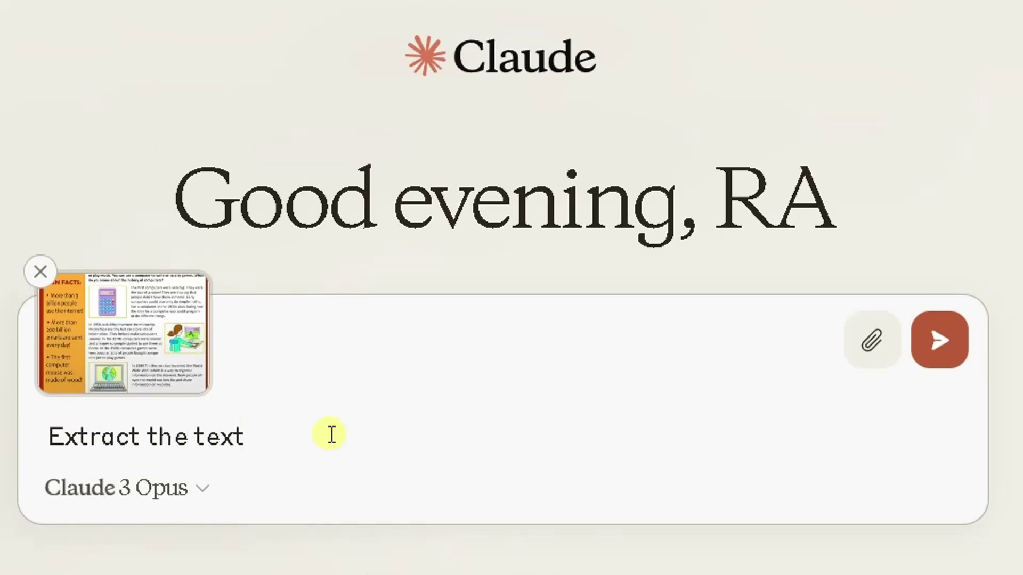
{"action": "type", "text": "from th"}
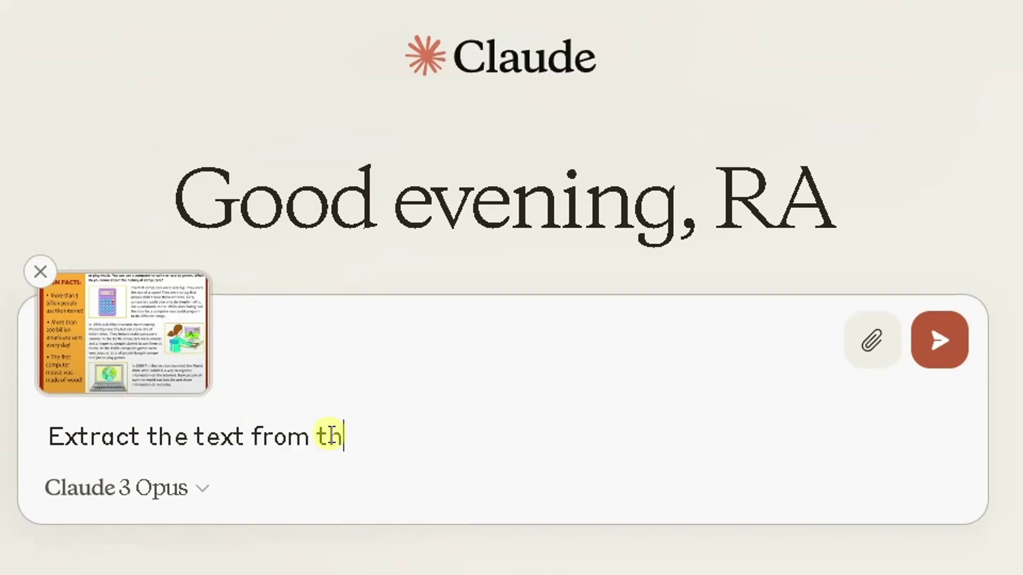
{"action": "type", "text": "e attached image"}
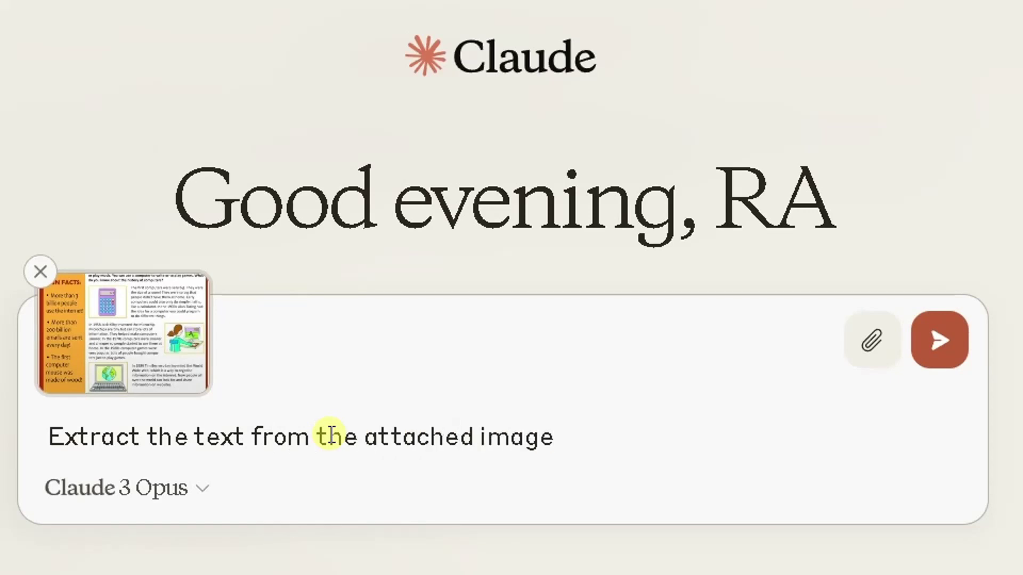
{"action": "type", "text": "."}
{"action": "key", "text": "BackSpace"}
{"action": "type", "text": ", structure"}
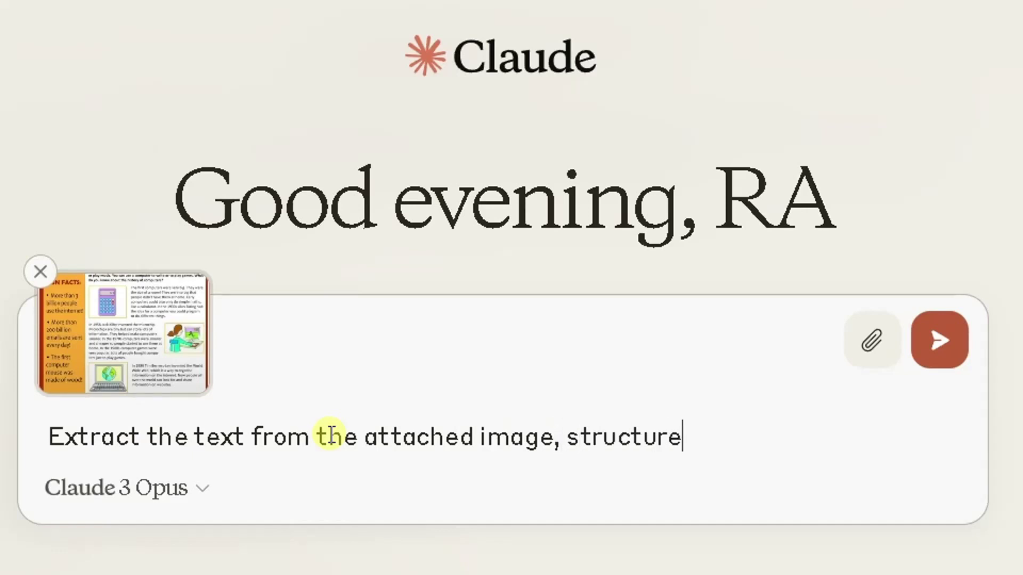
{"action": "type", "text": " it into specific"}
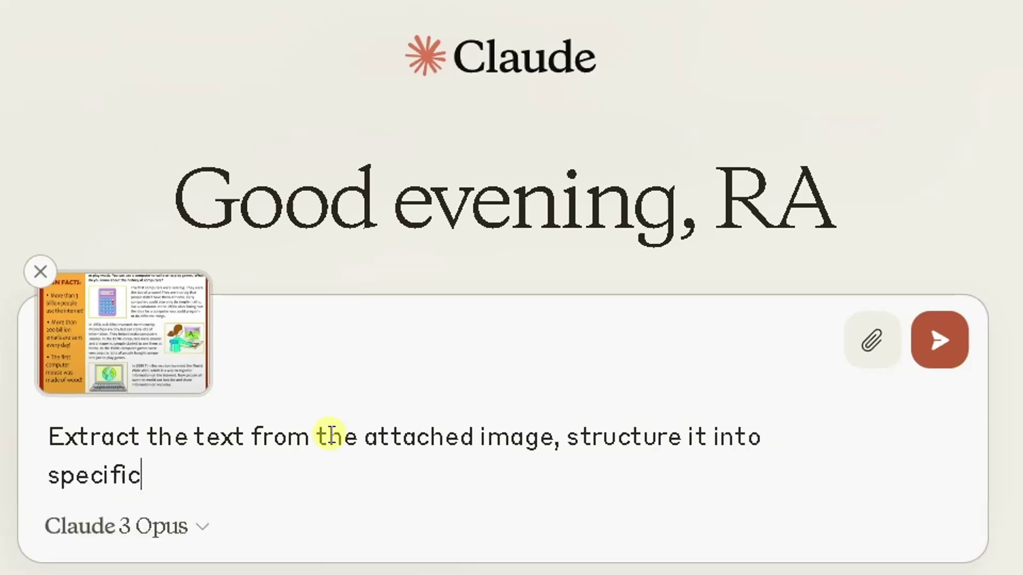
{"action": "type", "text": " sections"}
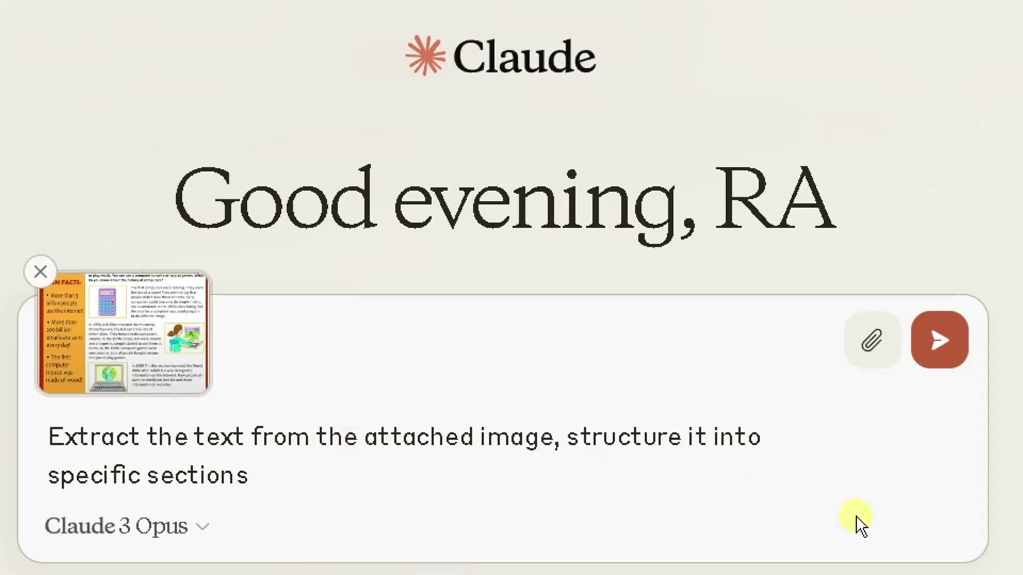
Step: Send the request, check Claude's sectioned reply against the fact file image, then close the image
{"action": "left_click", "coordinate": [944, 354]}
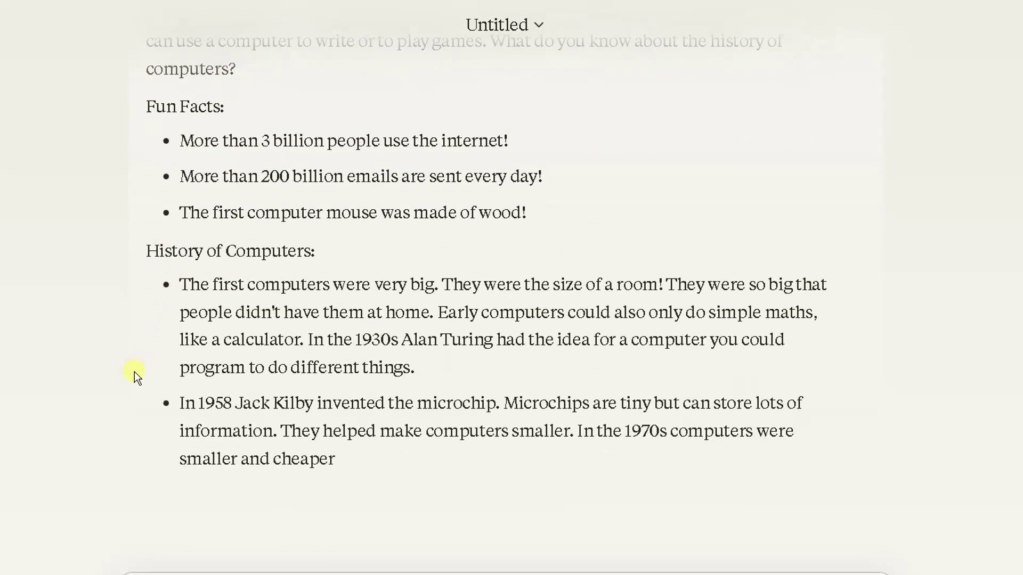
{"action": "mouse_move", "coordinate": [367, 574]}
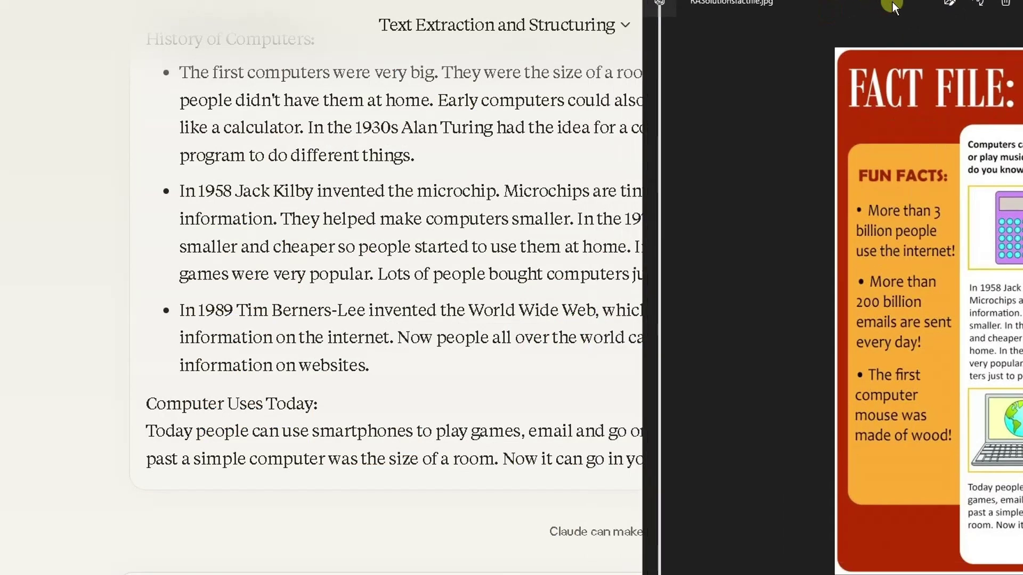
{"action": "left_click_drag", "start_coordinate": [903, 9], "coordinate": [509, 3]}
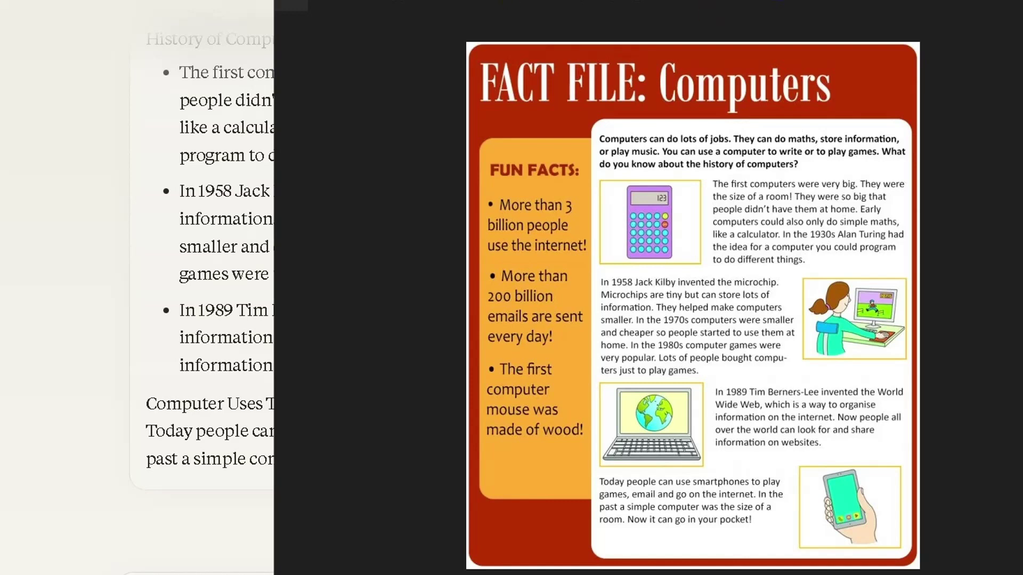
{"action": "double_click", "coordinate": [740, 350]}
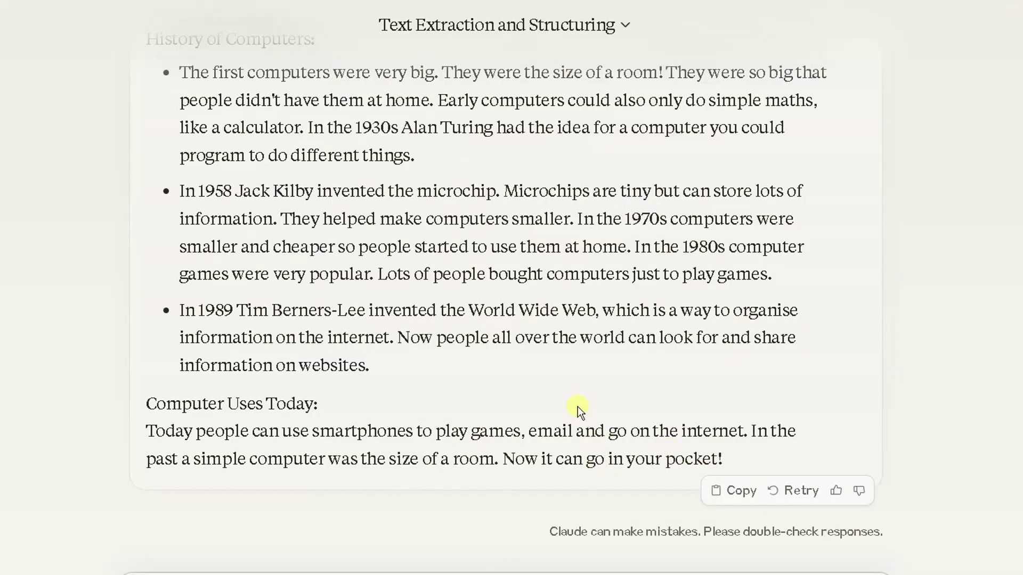
{"action": "scroll", "coordinate": [577, 405], "scroll_direction": "up", "scroll_amount": 10}
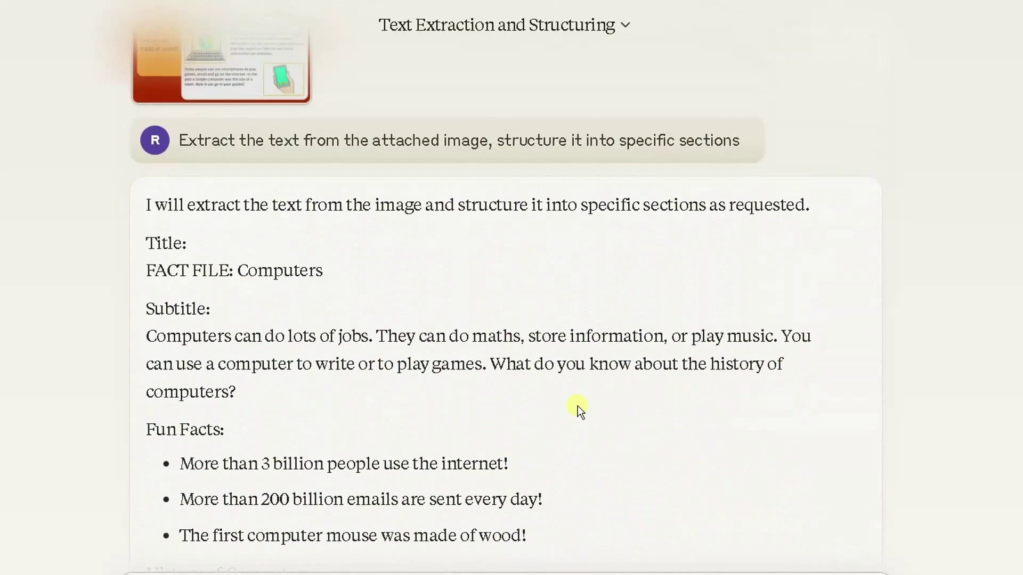
{"action": "scroll", "coordinate": [578, 406], "scroll_direction": "down", "scroll_amount": 10}
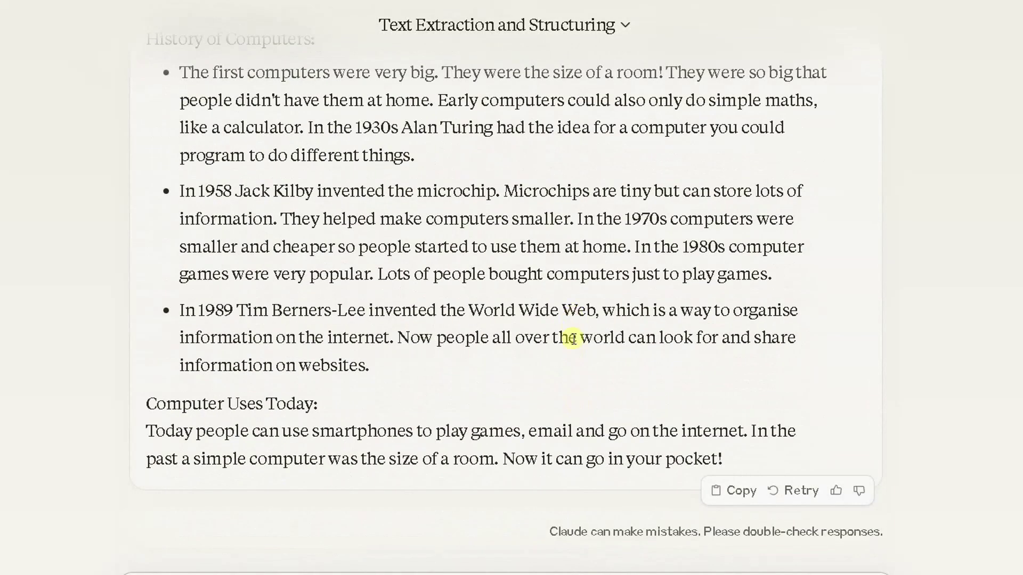
Step: Copy Claude's structured reply and start a blank Word document via the 'word' search
{"action": "left_click", "coordinate": [739, 497]}
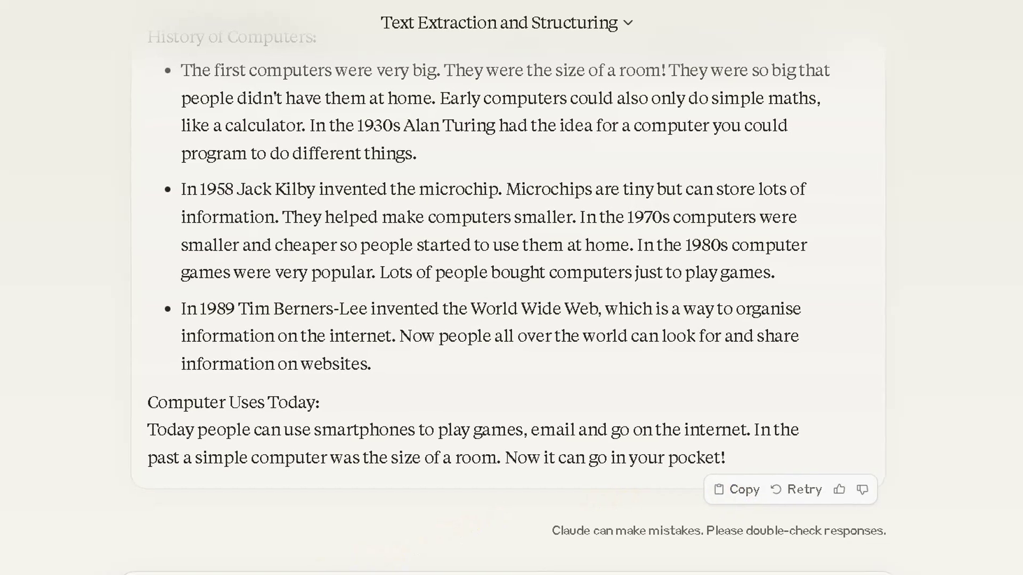
{"action": "left_click", "coordinate": [40, 572]}
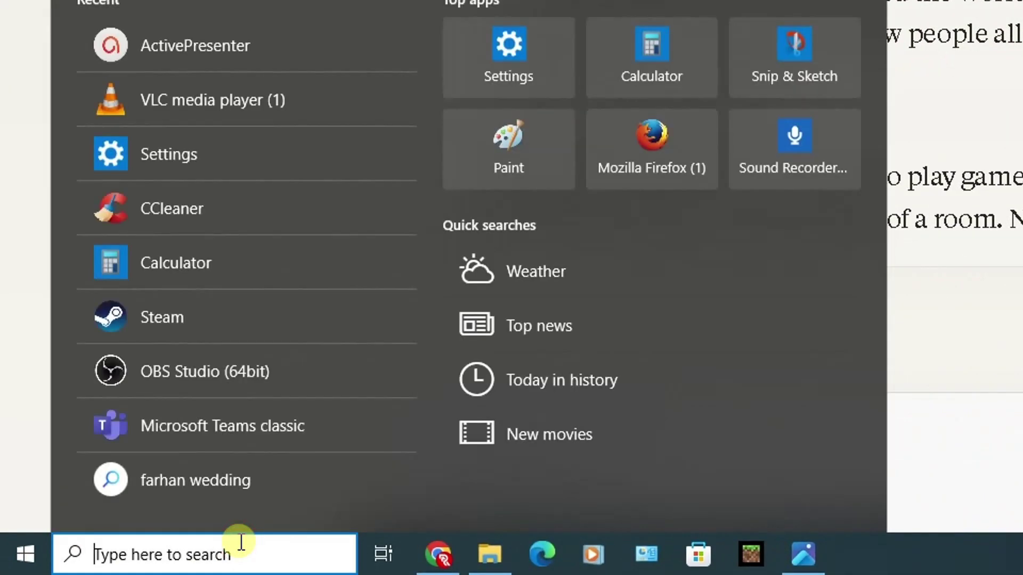
{"action": "type", "text": "word"}
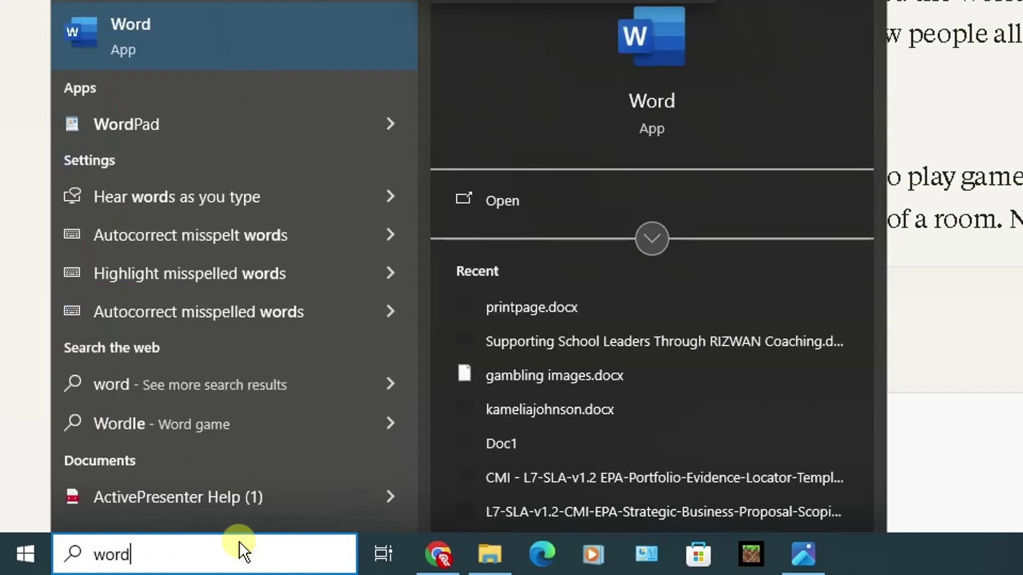
{"action": "key", "text": "Return"}
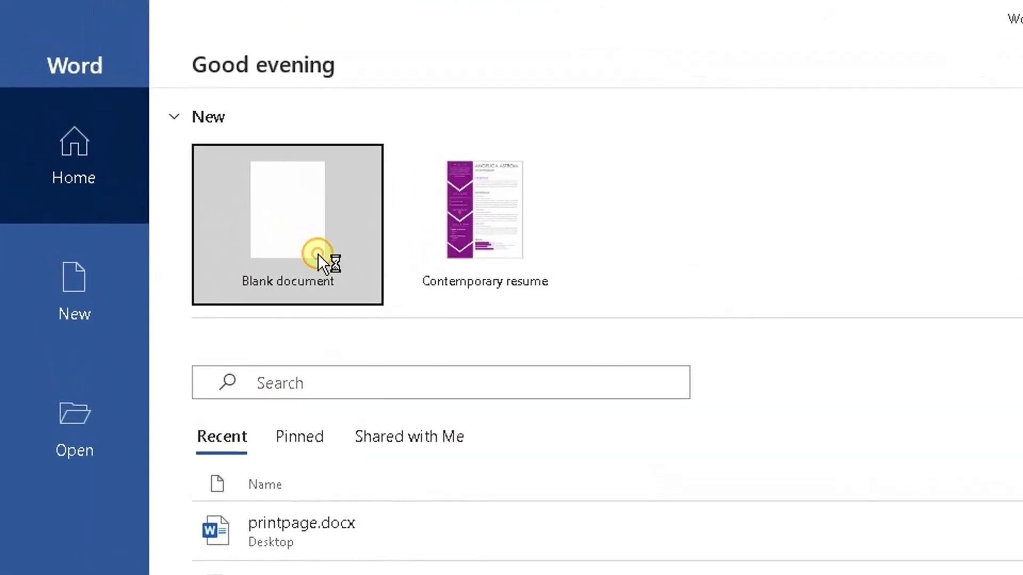
{"action": "left_click", "coordinate": [318, 255]}
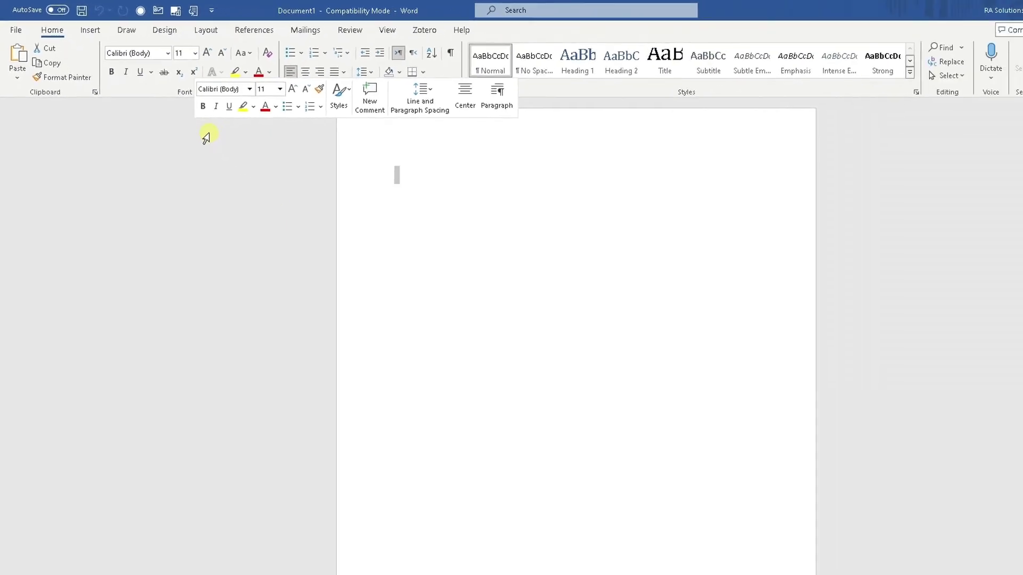
Step: Paste Claude's text into the blank page with Keep Text Only and scroll to check it
{"action": "left_click", "coordinate": [425, 173]}
{"action": "right_click", "coordinate": [388, 165]}
{"action": "left_click", "coordinate": [410, 242]}
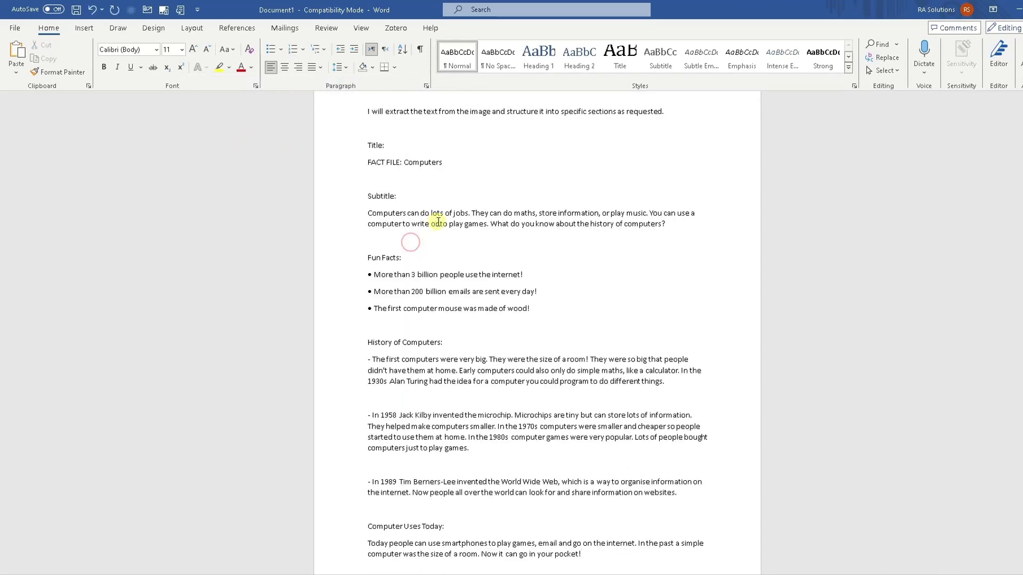
{"action": "scroll", "coordinate": [434, 283], "scroll_direction": "down", "scroll_amount": 3}
{"action": "scroll", "coordinate": [434, 222], "scroll_direction": "up", "scroll_amount": 3}
{"action": "scroll", "coordinate": [434, 221], "scroll_direction": "up", "scroll_amount": 1}
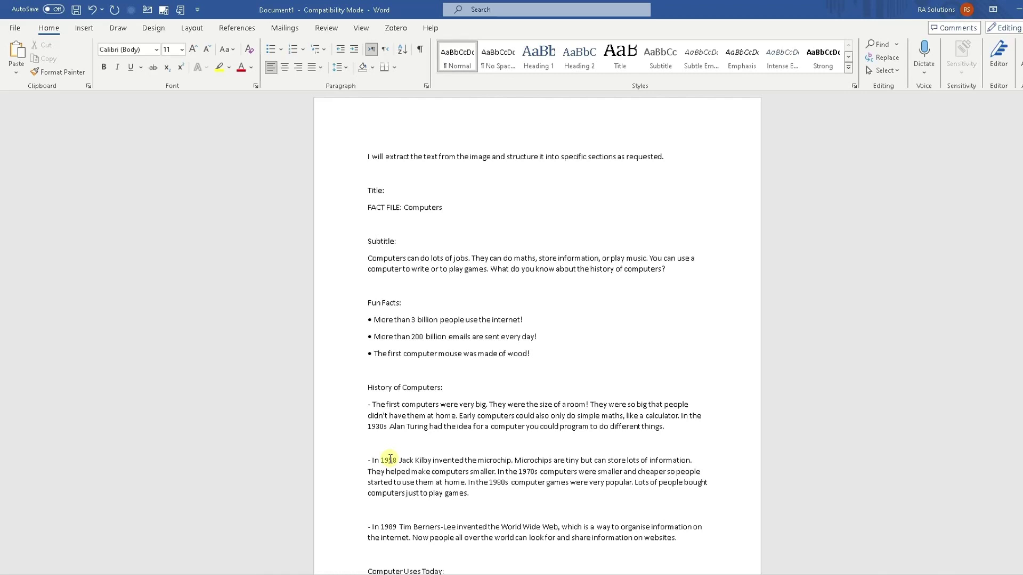
{"action": "scroll", "coordinate": [390, 459], "scroll_direction": "down", "scroll_amount": 4}
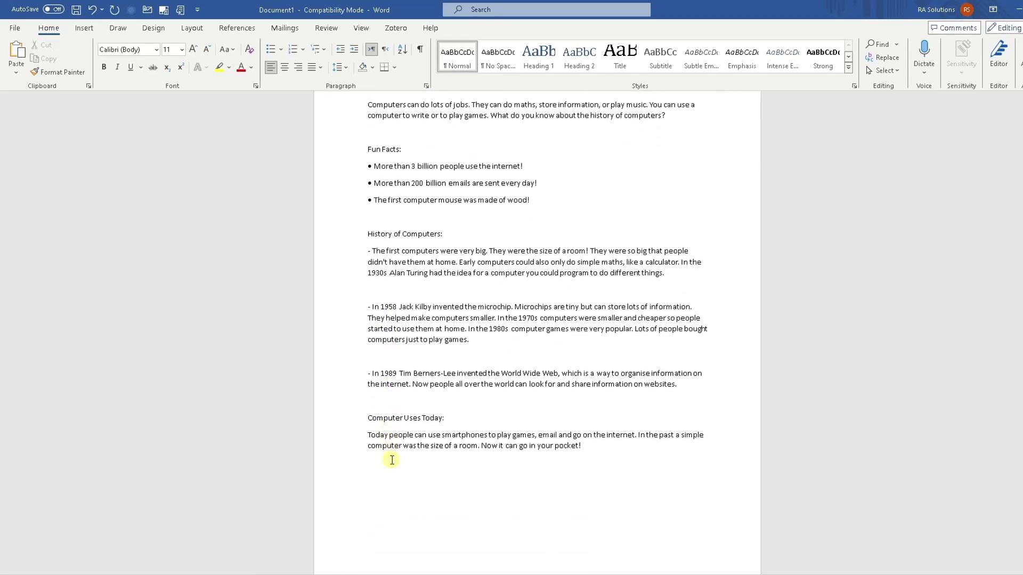
Step: Move to ChatGPT's empty chat and place the cursor in its message box
{"action": "left_click", "coordinate": [383, 468]}
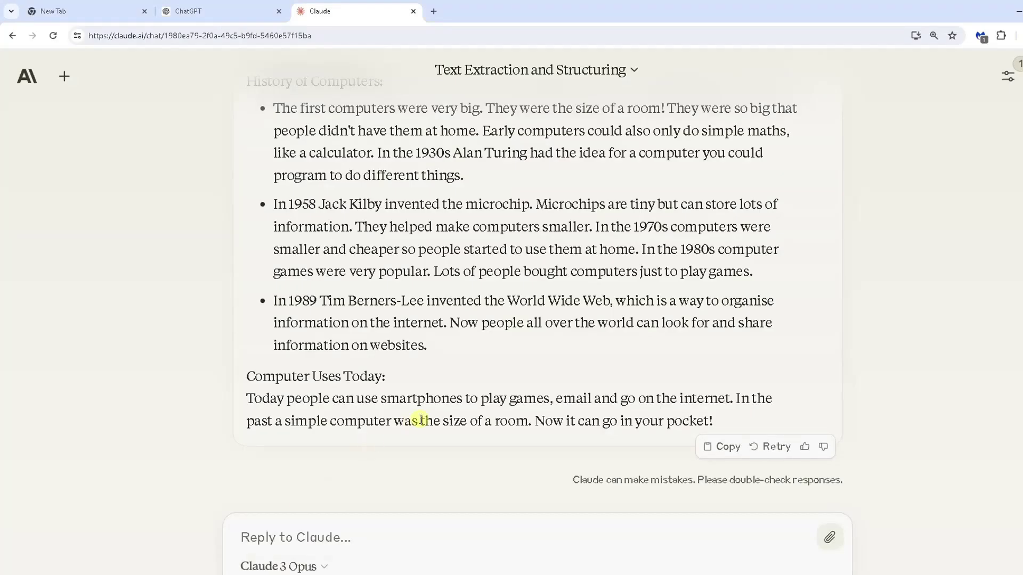
{"action": "scroll", "coordinate": [421, 420], "scroll_direction": "up", "scroll_amount": 10}
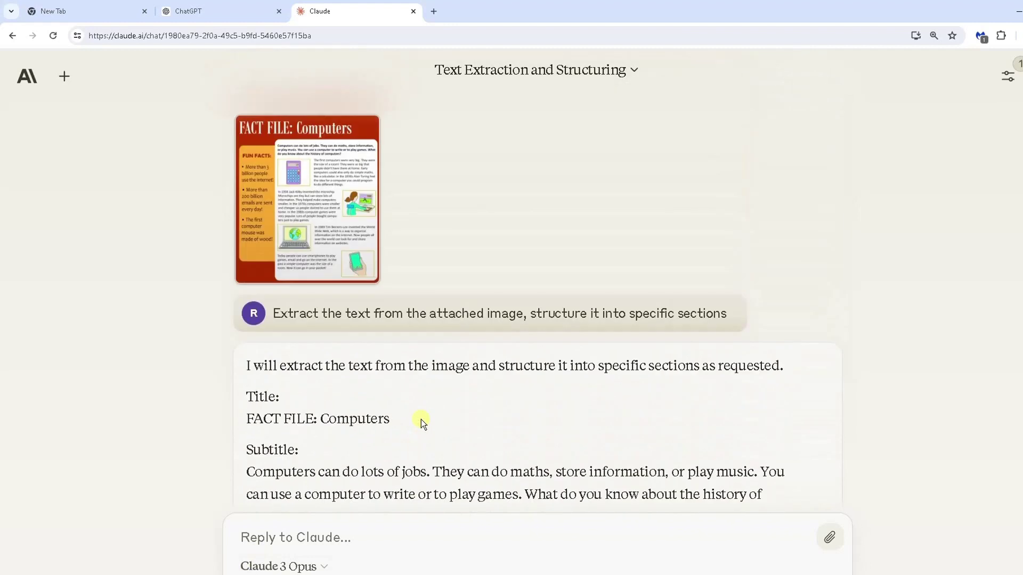
{"action": "left_click", "coordinate": [229, 12]}
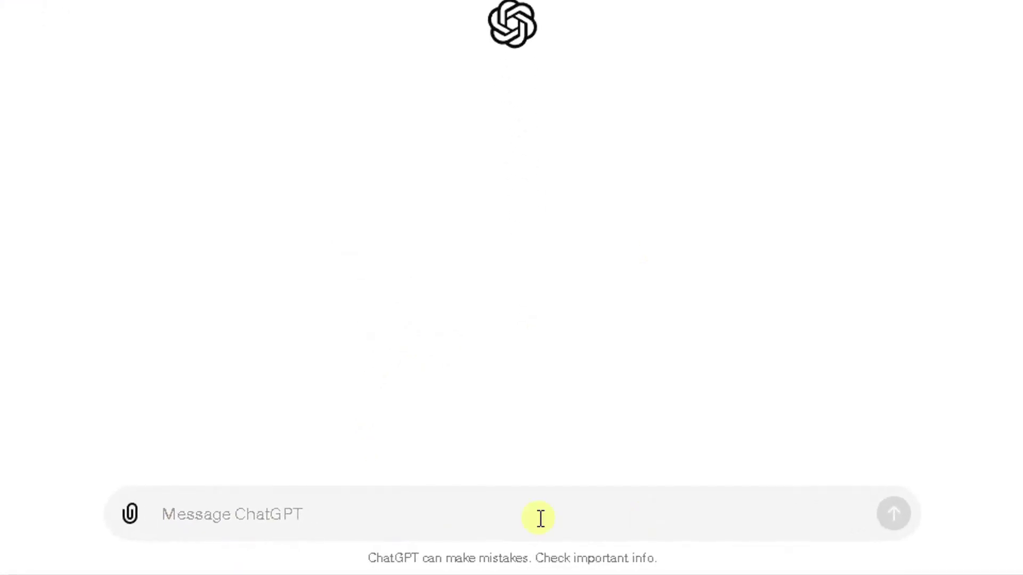
{"action": "left_click", "coordinate": [223, 507]}
Step: Attach RASolutionsfactfile.jpg from the Desktop and type the extract-and-structure prompt in ChatGPT
{"action": "left_click", "coordinate": [132, 519]}
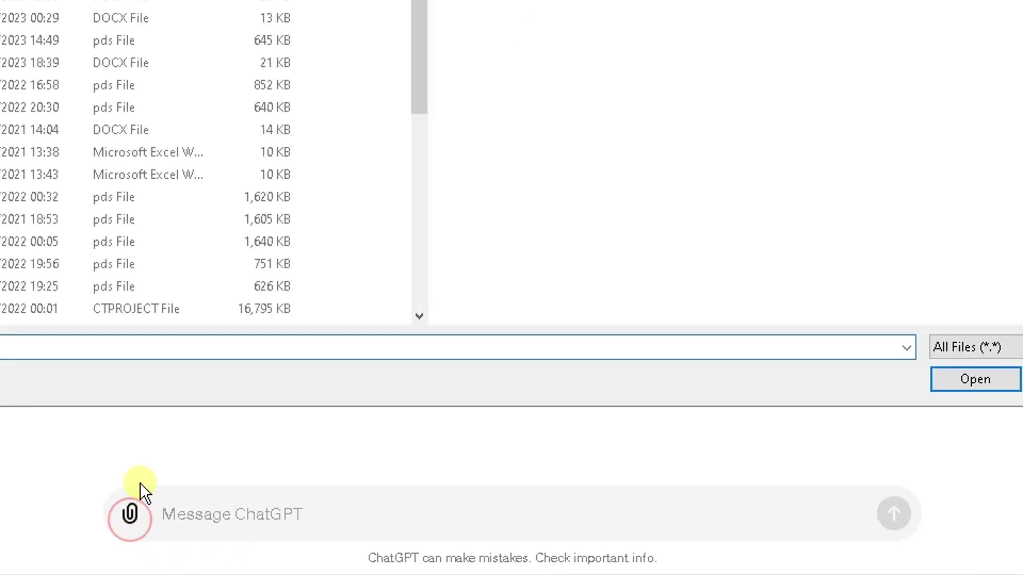
{"action": "left_click", "coordinate": [73, 366]}
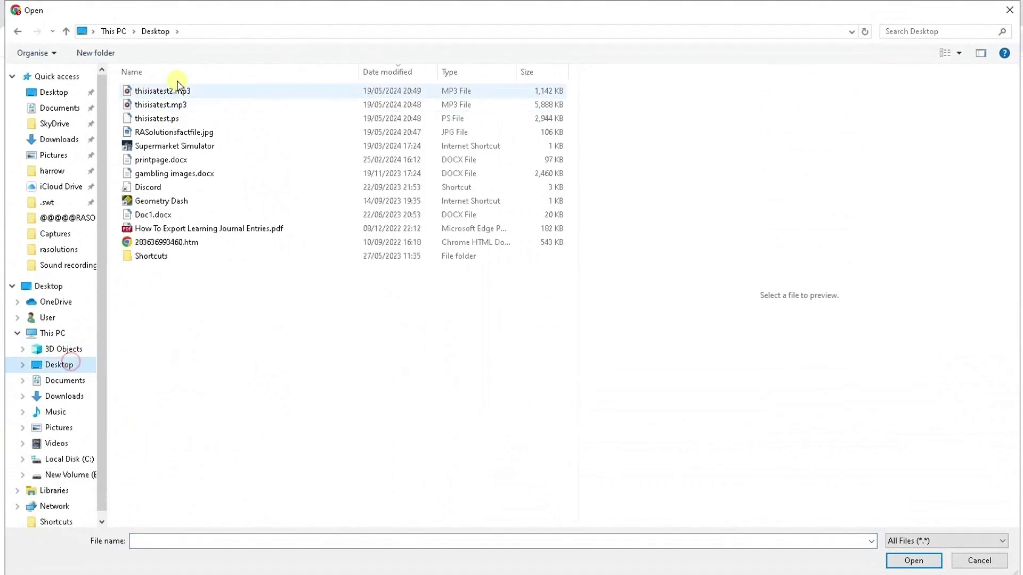
{"action": "left_click", "coordinate": [171, 131]}
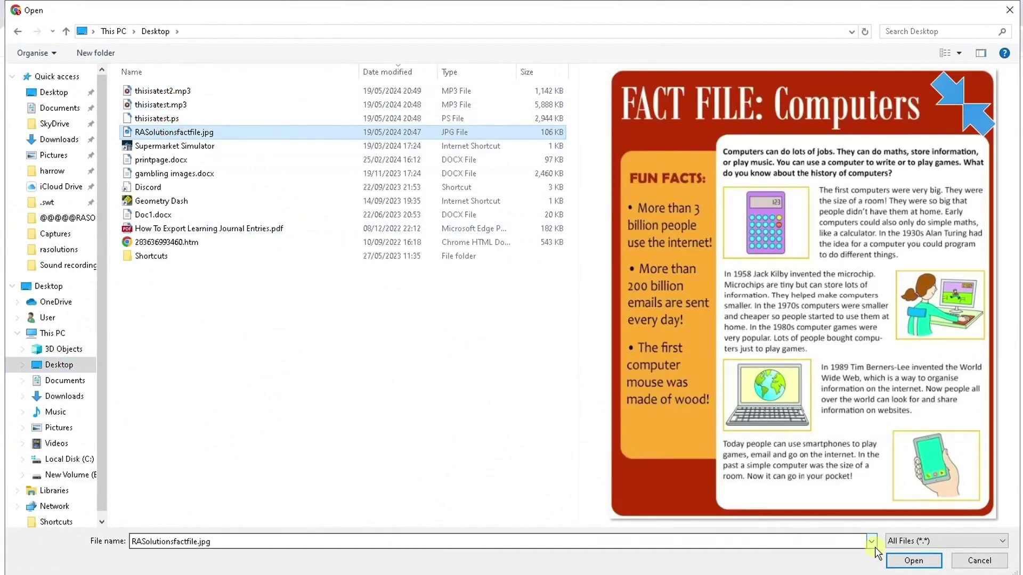
{"action": "left_click", "coordinate": [893, 562]}
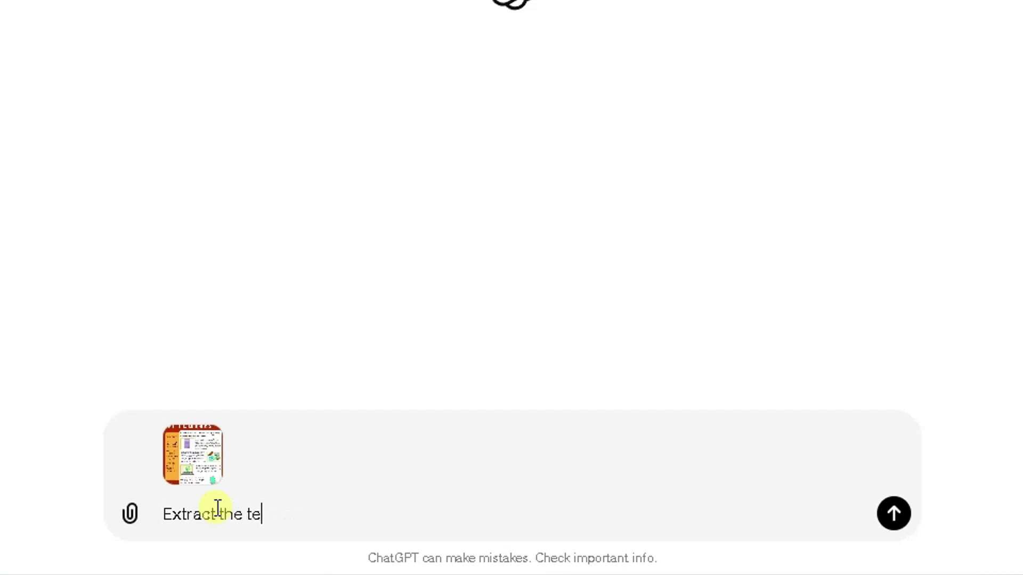
{"action": "type", "text": "xt from the attached"}
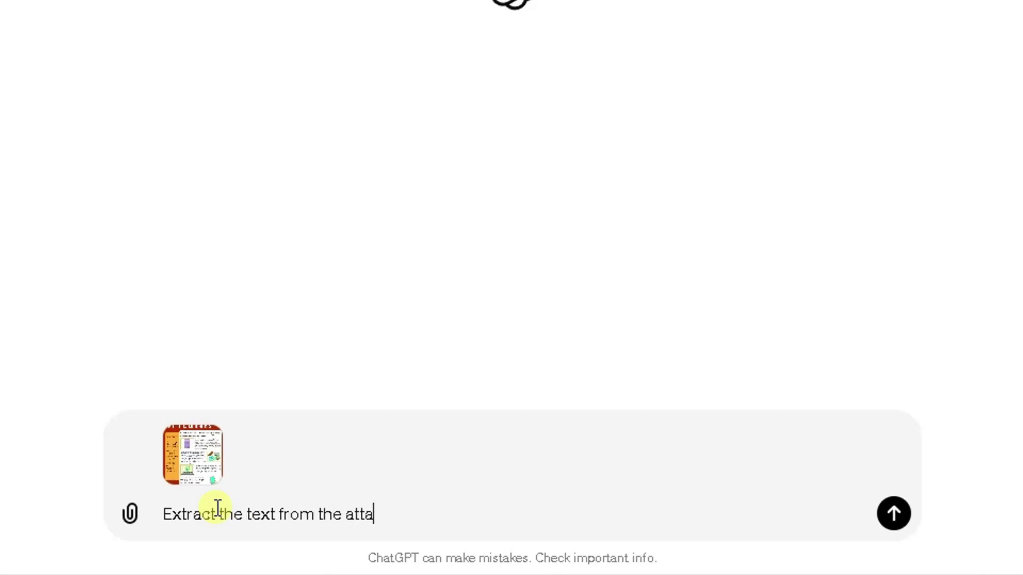
{"action": "type", "text": " image, struc"}
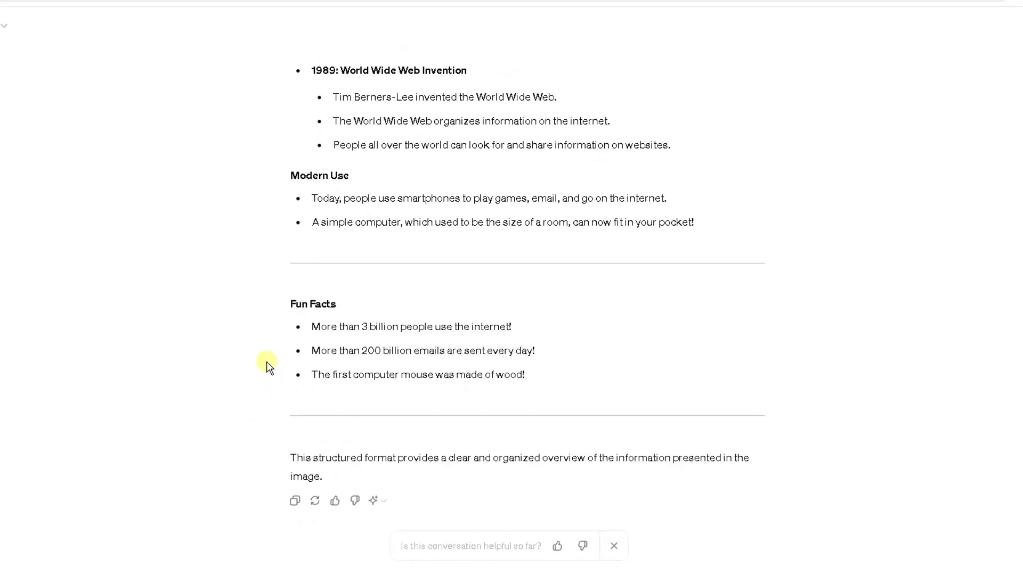
{"action": "scroll", "coordinate": [269, 367], "scroll_direction": "up", "scroll_amount": 8}
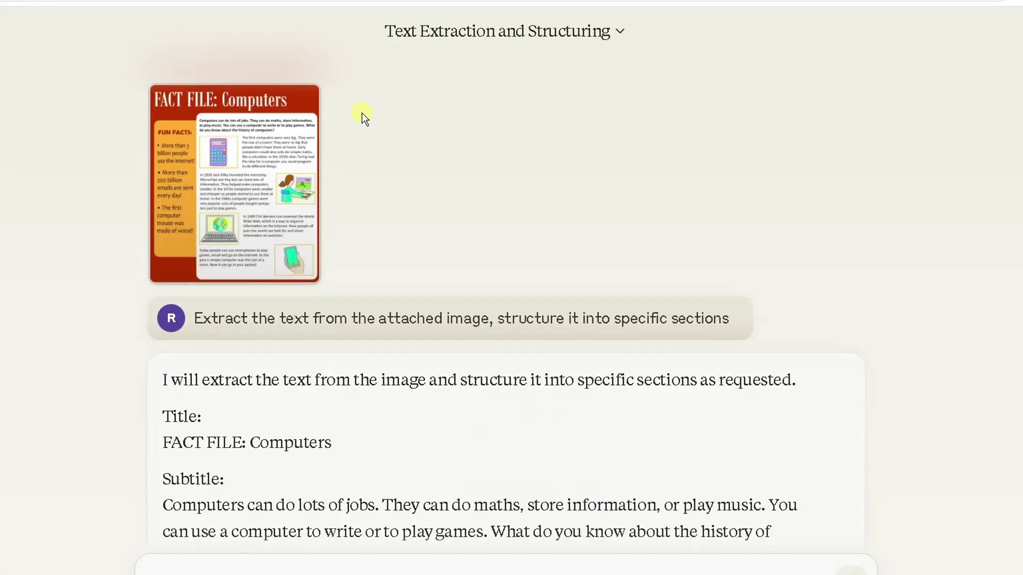
{"action": "scroll", "coordinate": [360, 320], "scroll_direction": "down", "scroll_amount": 6}
{"action": "scroll", "coordinate": [363, 319], "scroll_direction": "down", "scroll_amount": 5}
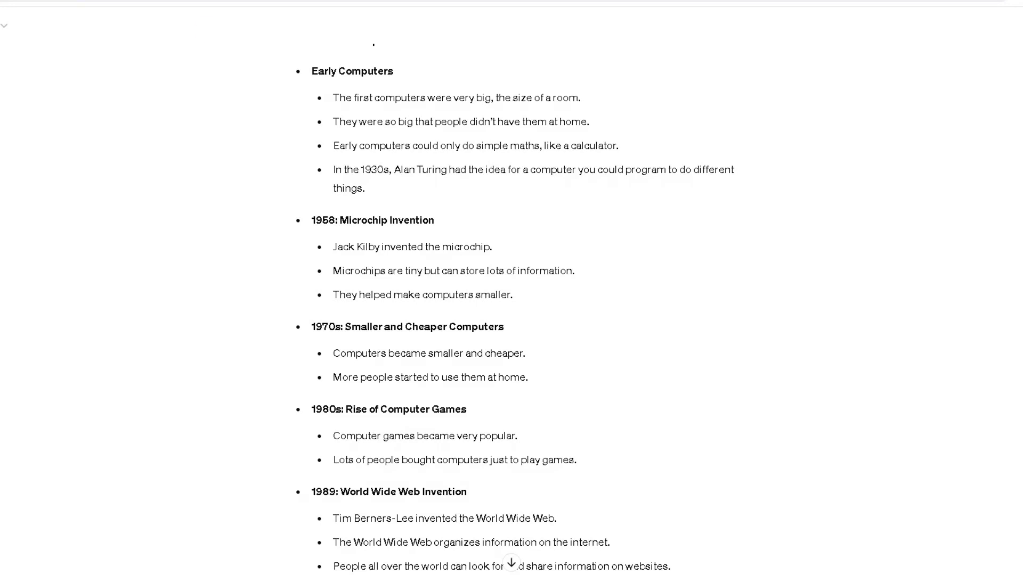
{"action": "scroll", "coordinate": [289, 247], "scroll_direction": "up", "scroll_amount": 5}
{"action": "scroll", "coordinate": [438, 176], "scroll_direction": "up", "scroll_amount": 5}
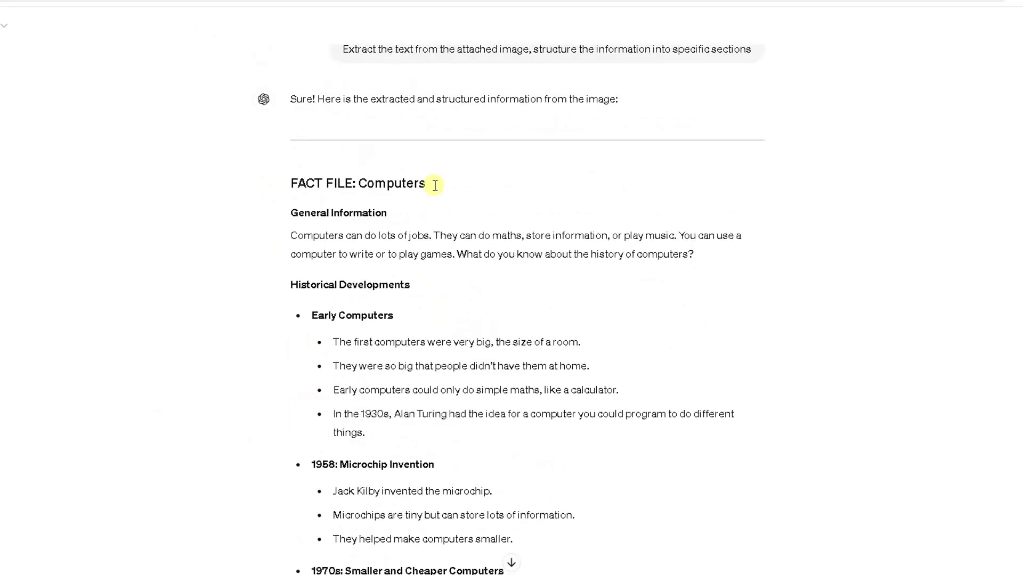
{"action": "scroll", "coordinate": [447, 446], "scroll_direction": "down", "scroll_amount": 1}
{"action": "scroll", "coordinate": [446, 445], "scroll_direction": "down", "scroll_amount": 3}
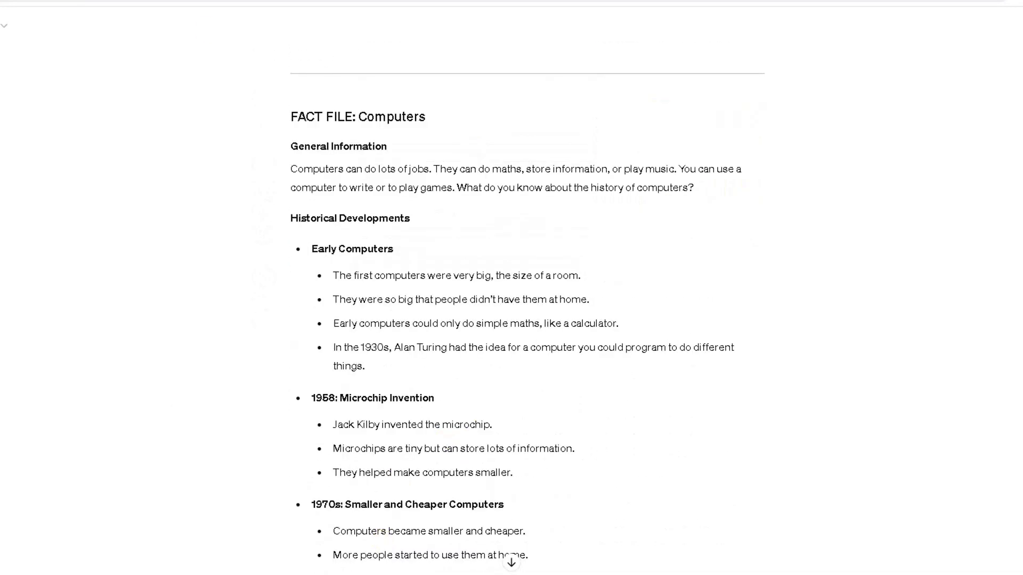
{"action": "left_click", "coordinate": [284, 515]}
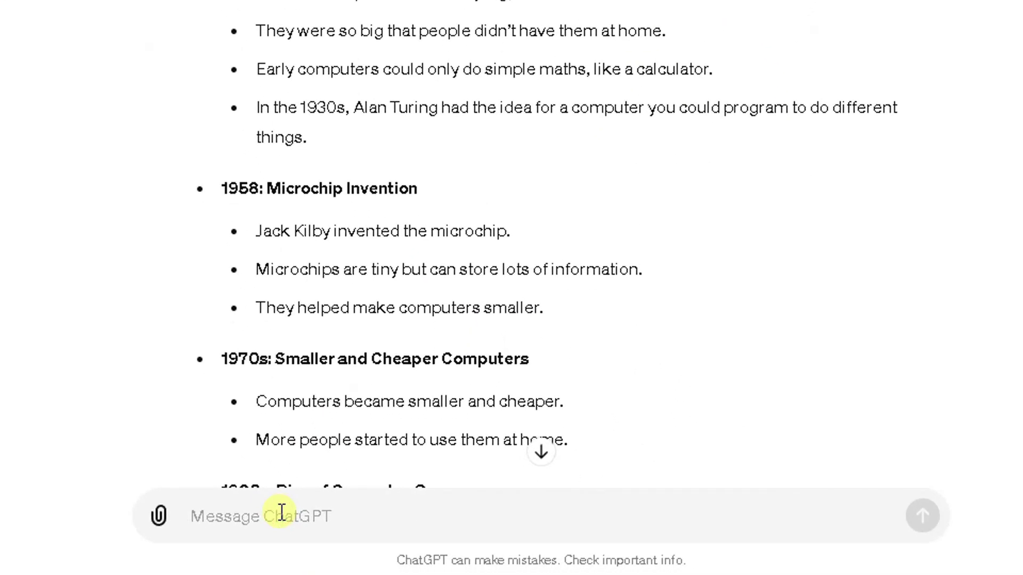
Step: Ask ChatGPT to extract the image's text exactly as seen in the image
{"action": "type", "text": "Extract t"}
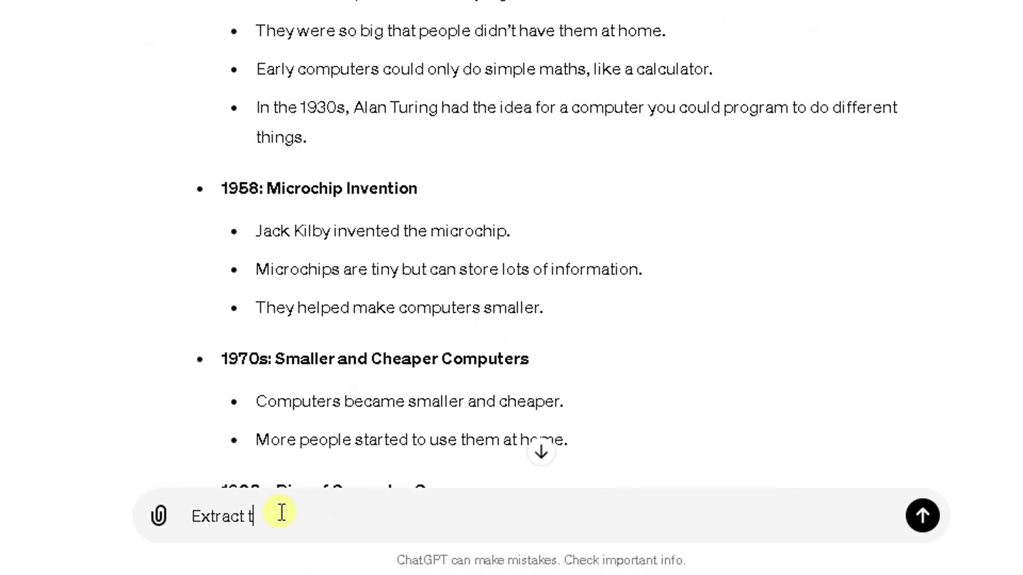
{"action": "type", "text": "he itext from the image, exactly a"}
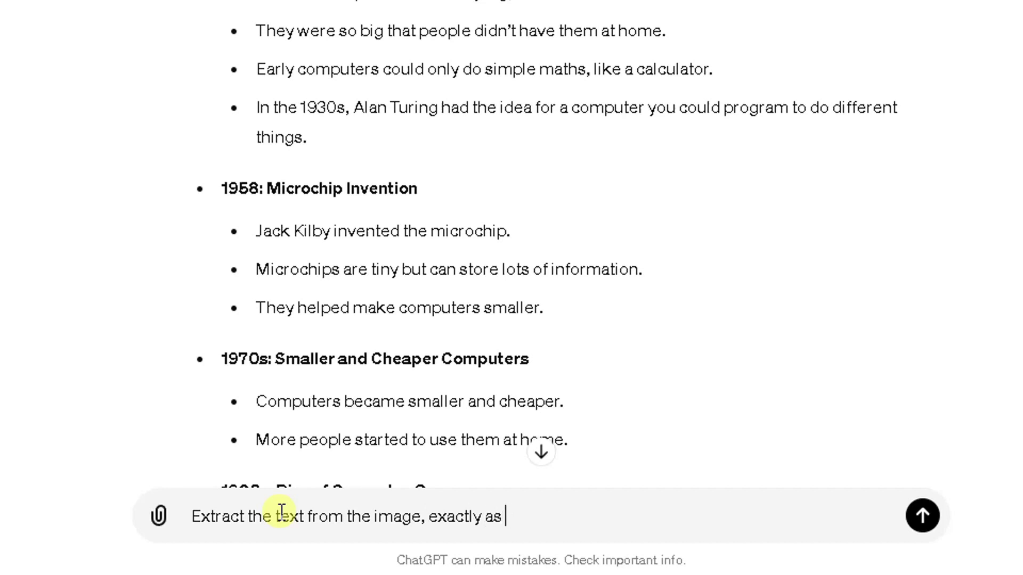
{"action": "type", "text": "seen in the imag"}
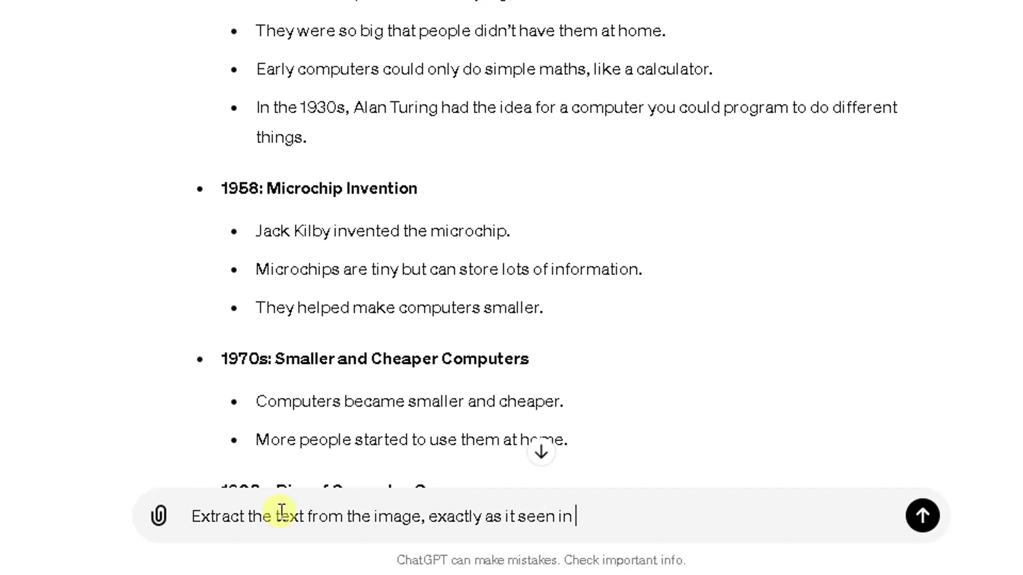
{"action": "type", "text": "e"}
{"action": "key", "text": "Return"}
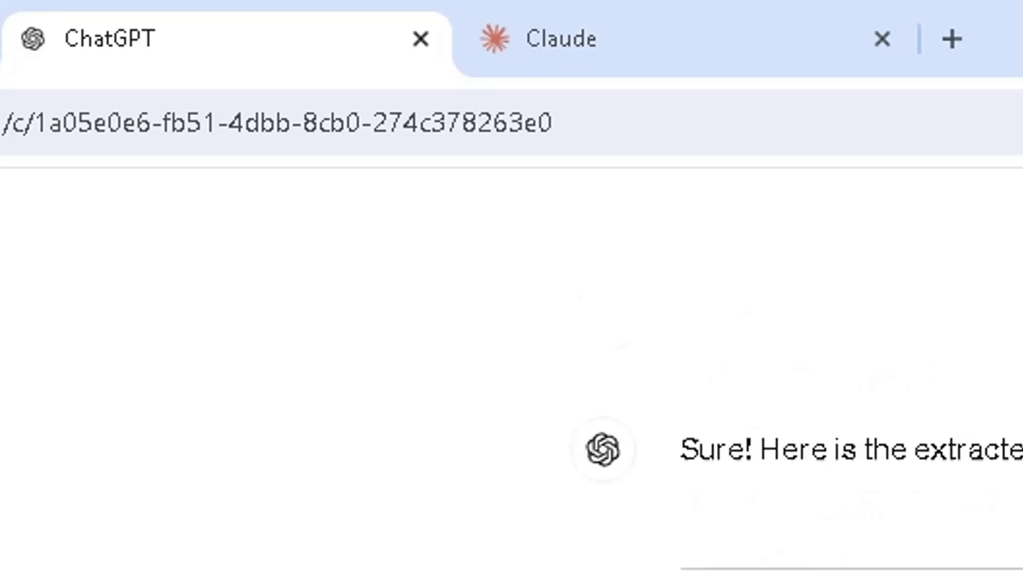
{"action": "scroll", "coordinate": [511, 373], "scroll_direction": "down", "scroll_amount": 10}
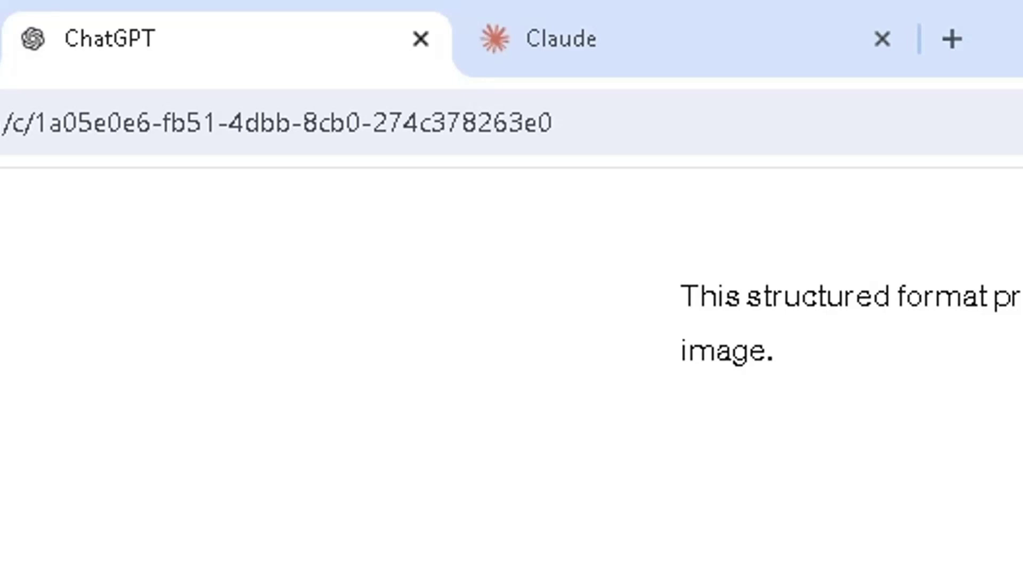
{"action": "scroll", "coordinate": [692, 373], "scroll_direction": "up", "scroll_amount": 5}
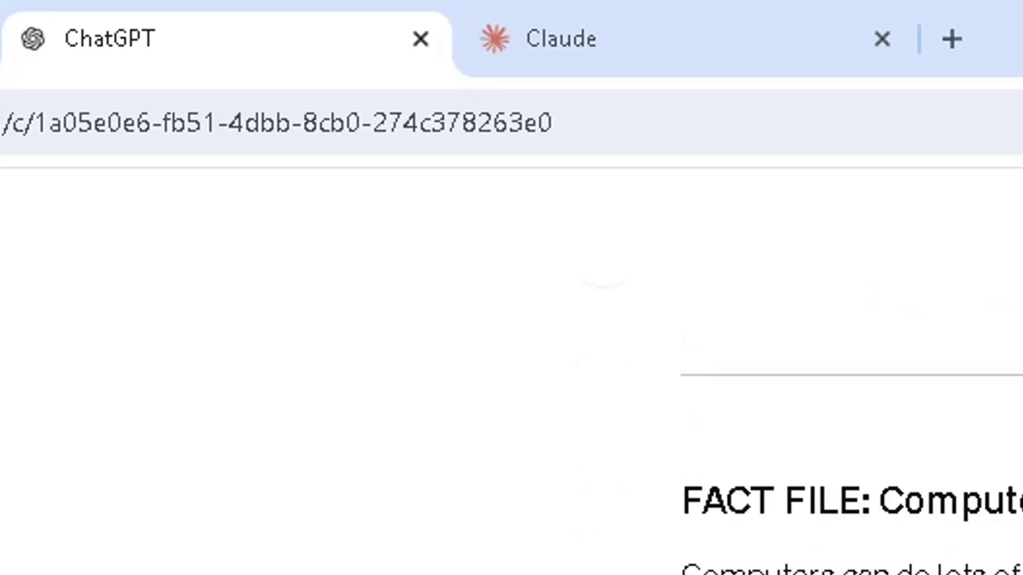
{"action": "scroll", "coordinate": [692, 372], "scroll_direction": "down", "scroll_amount": 2}
{"action": "scroll", "coordinate": [693, 373], "scroll_direction": "up", "scroll_amount": 3}
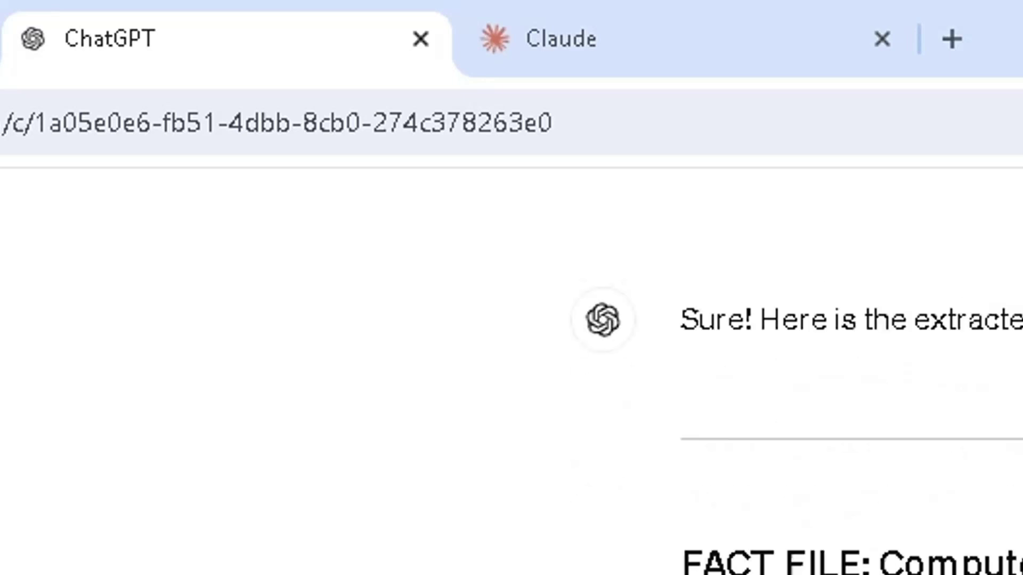
{"action": "scroll", "coordinate": [692, 373], "scroll_direction": "down", "scroll_amount": 1}
{"action": "scroll", "coordinate": [693, 373], "scroll_direction": "up", "scroll_amount": 1}
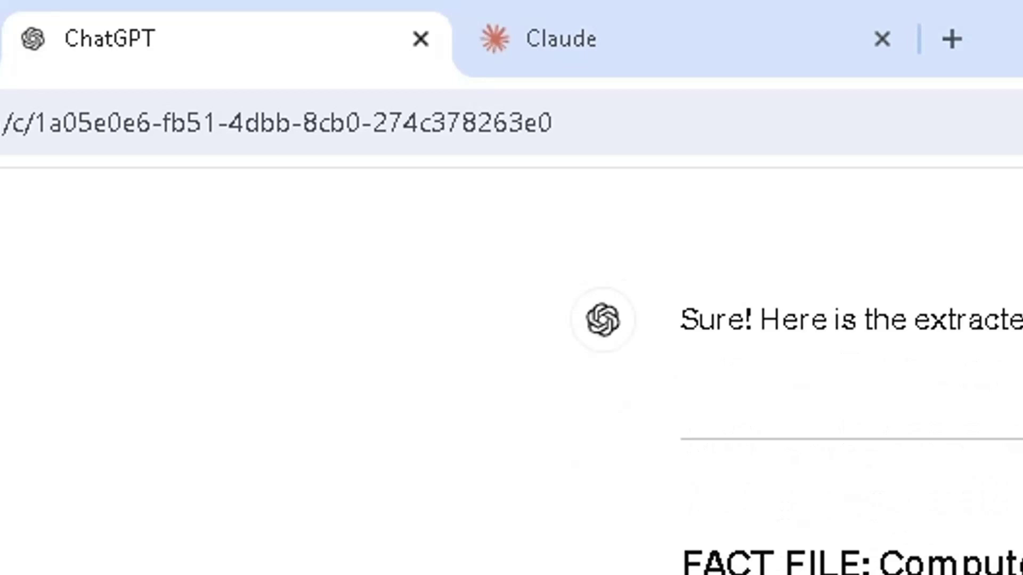